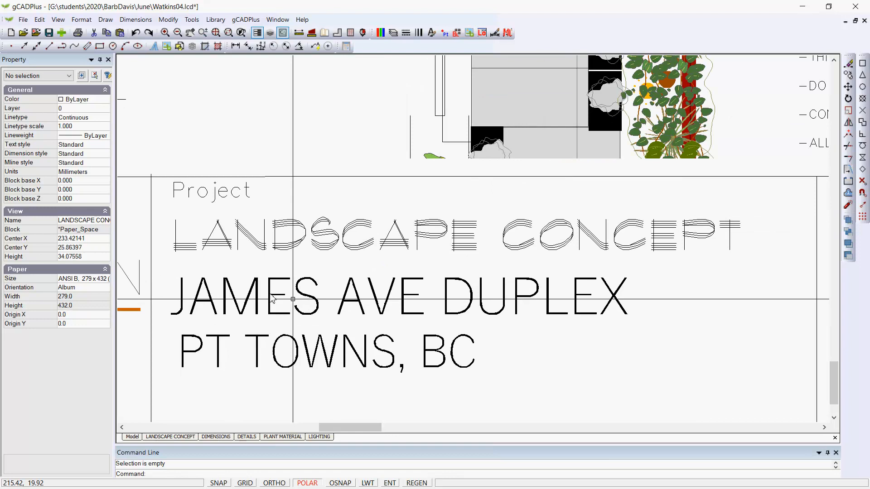
# Step: Examine the Project block lettering up close and review the duplex title line's CC-LOGO style in the Text Styles Manager
pyautogui.scroll(1, 272, 299)
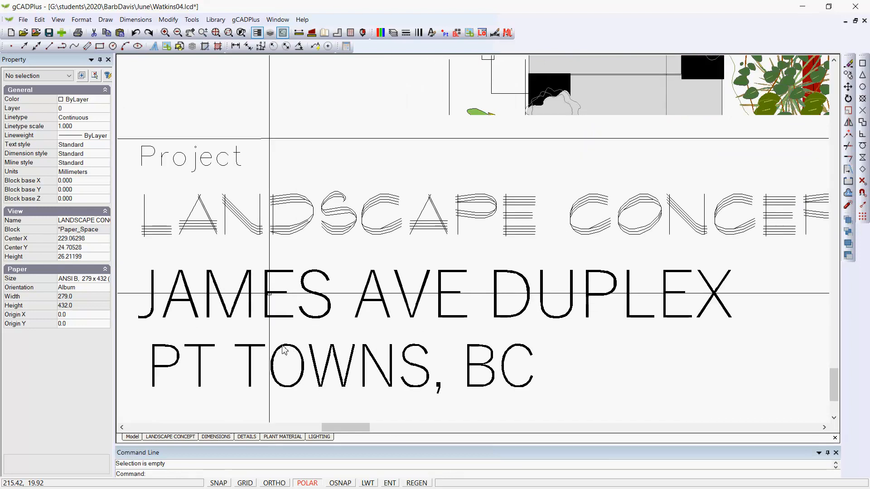
pyautogui.scroll(2, 280, 359)
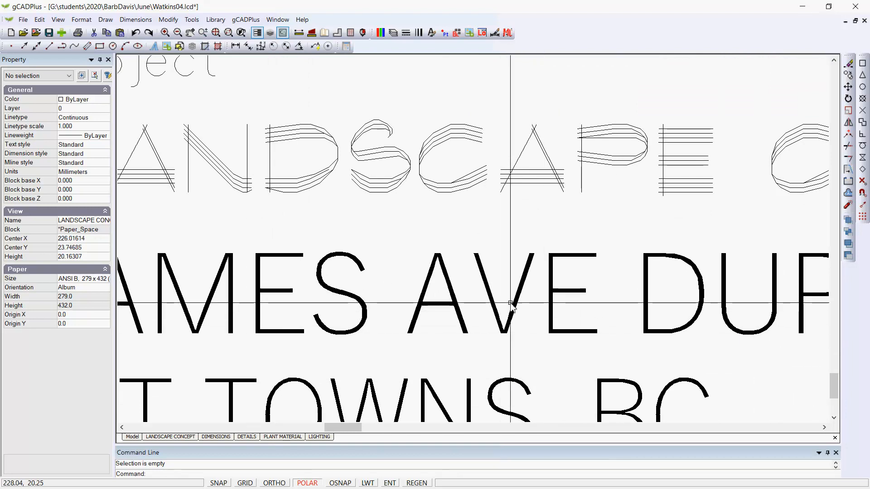
pyautogui.scroll(-1, 509, 302)
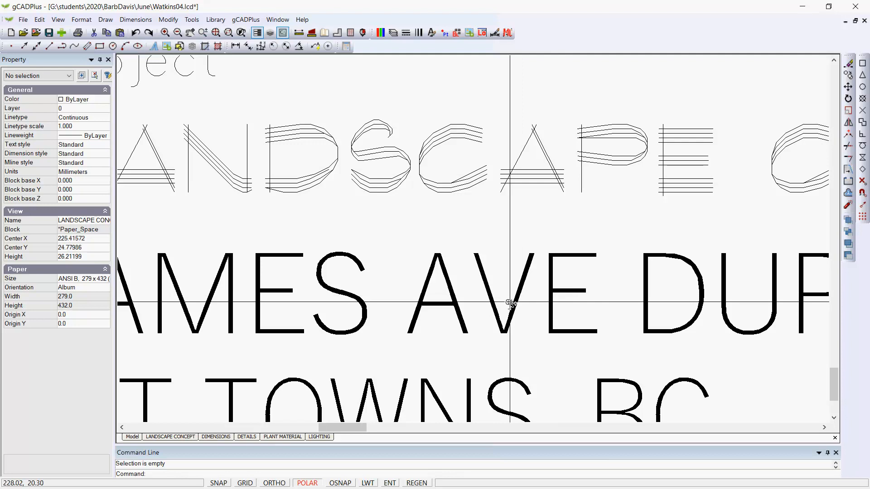
pyautogui.scroll(-6, 498, 297)
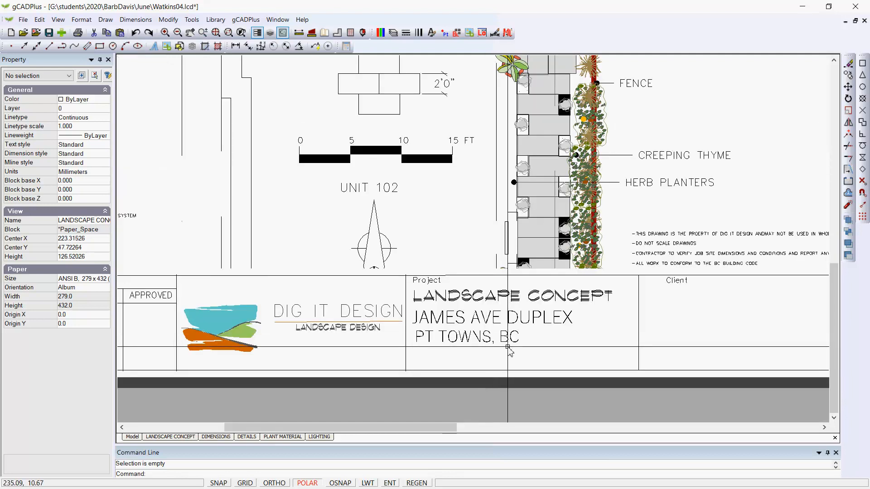
pyautogui.click(483, 319)
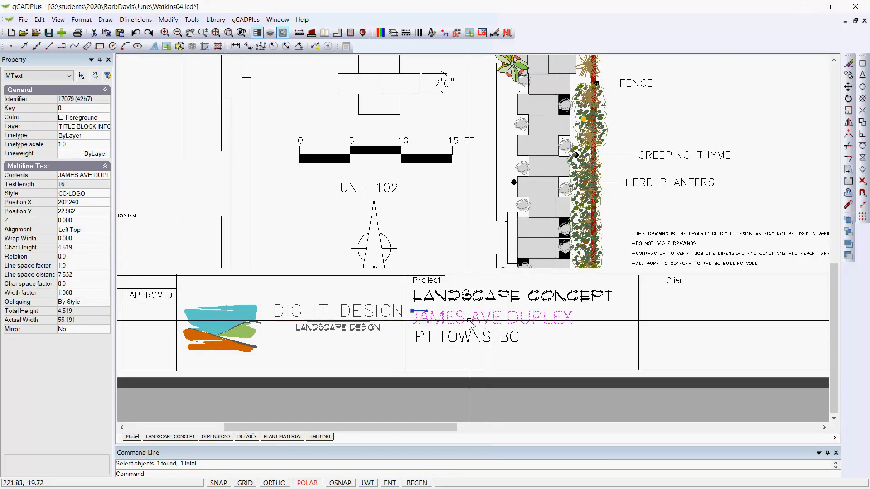
pyautogui.click(82, 20)
pyautogui.click(108, 85)
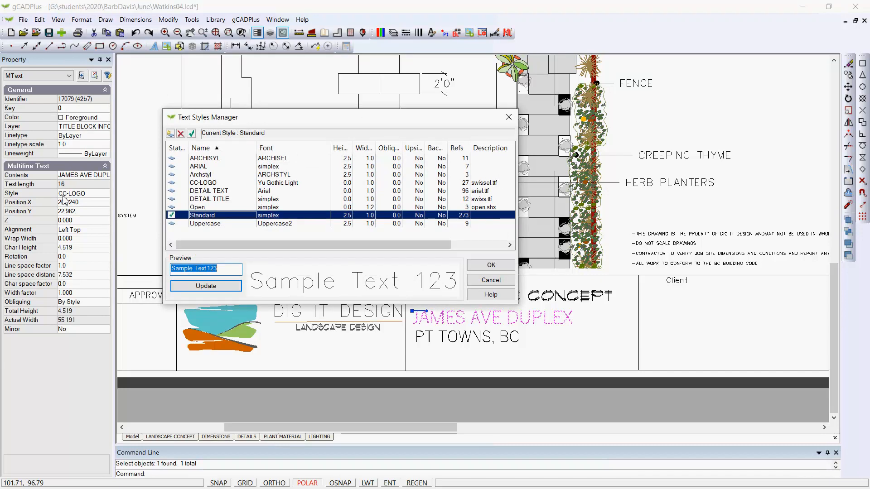
pyautogui.click(206, 183)
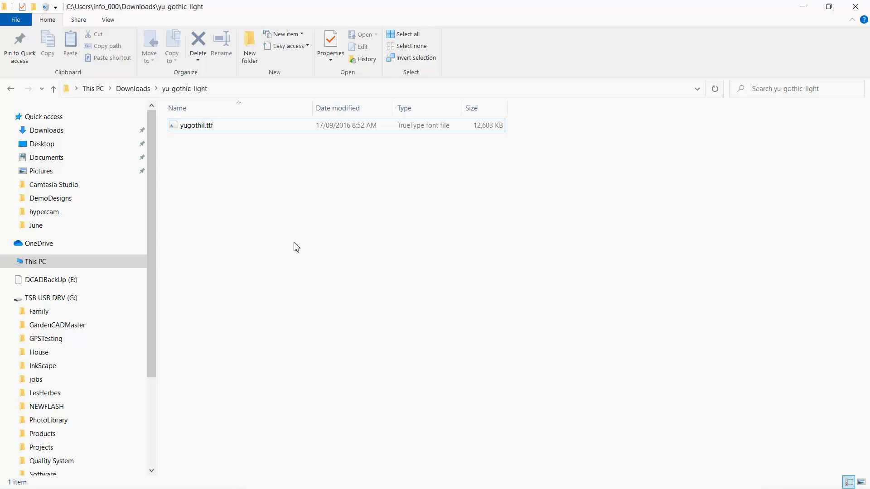
# Step: Install the yugothil.ttf font from the Downloads\yu-gothic-light folder in File Explorer
pyautogui.rightClick(176, 130)
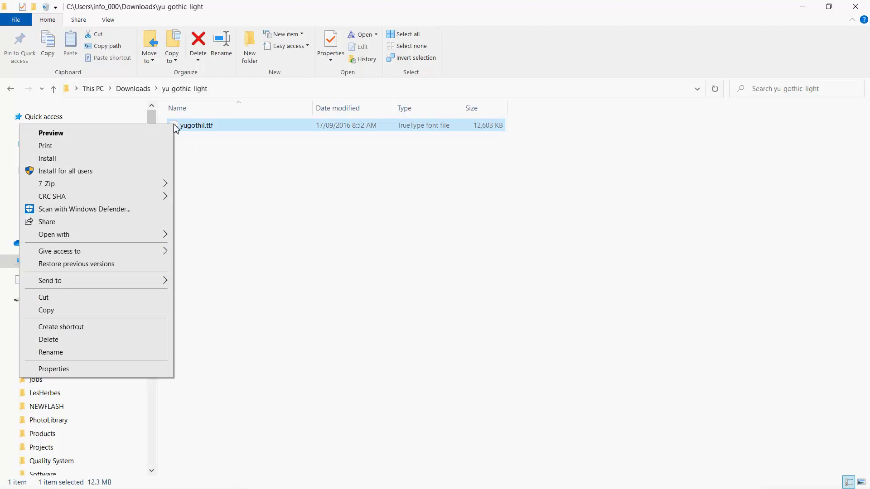
pyautogui.click(83, 158)
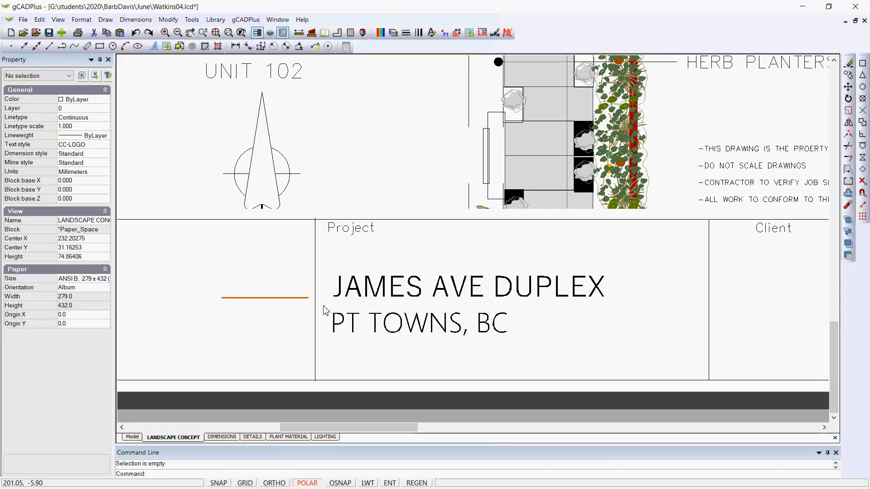
# Step: Check which font file the CC-LOGO text style of the duplex title line uses, leaving the style unmodified
pyautogui.click(471, 287)
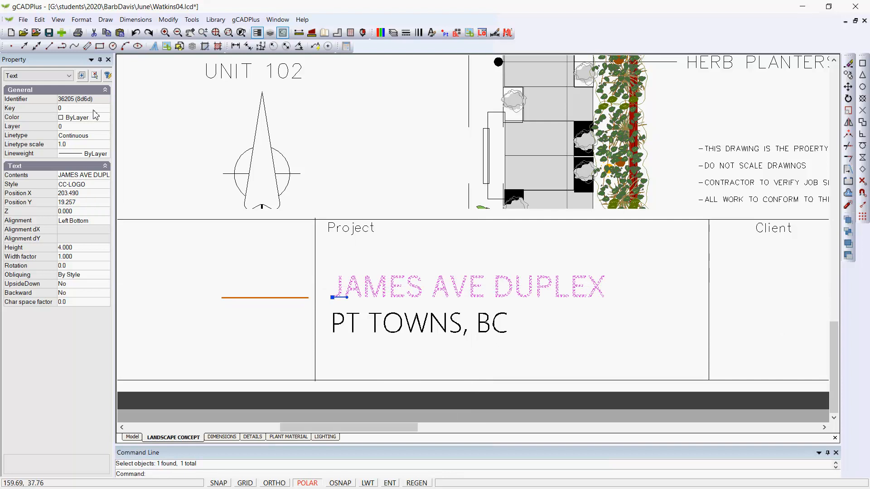
pyautogui.click(81, 20)
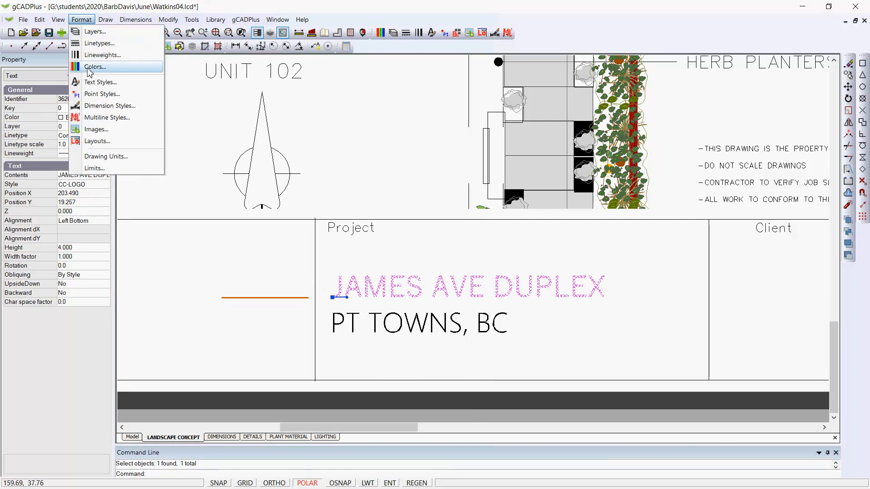
pyautogui.click(99, 82)
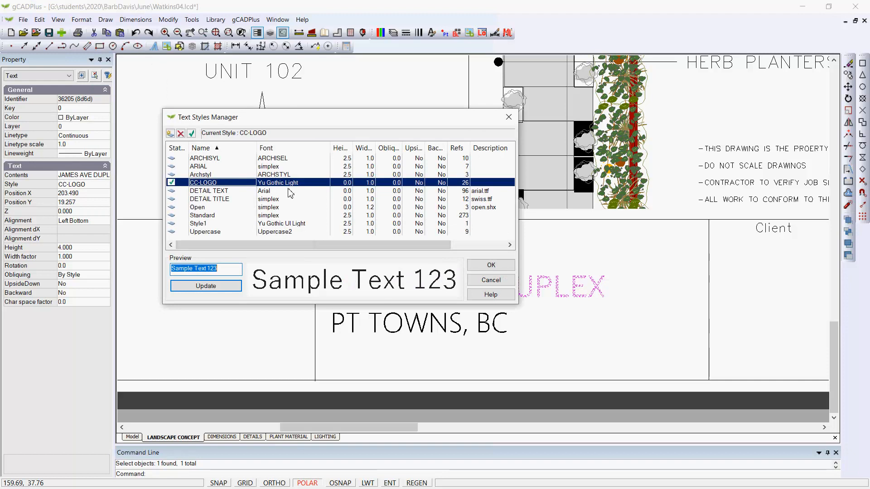
pyautogui.click(323, 183)
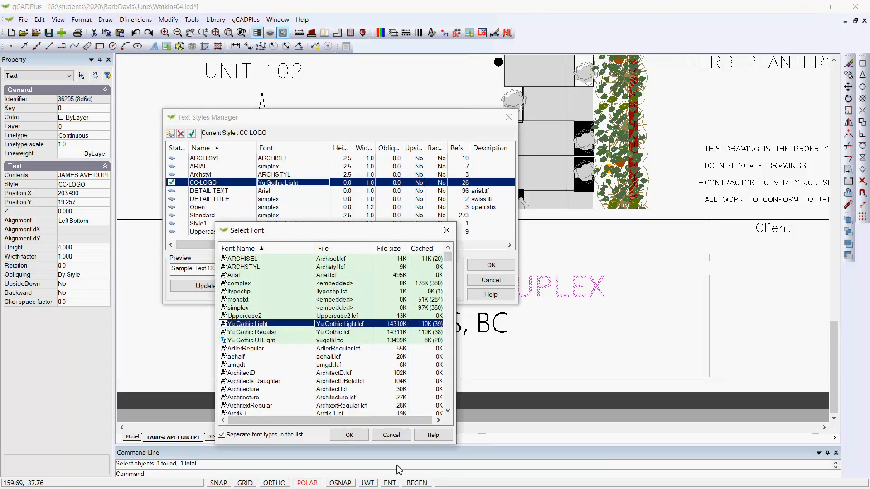
pyautogui.click(394, 436)
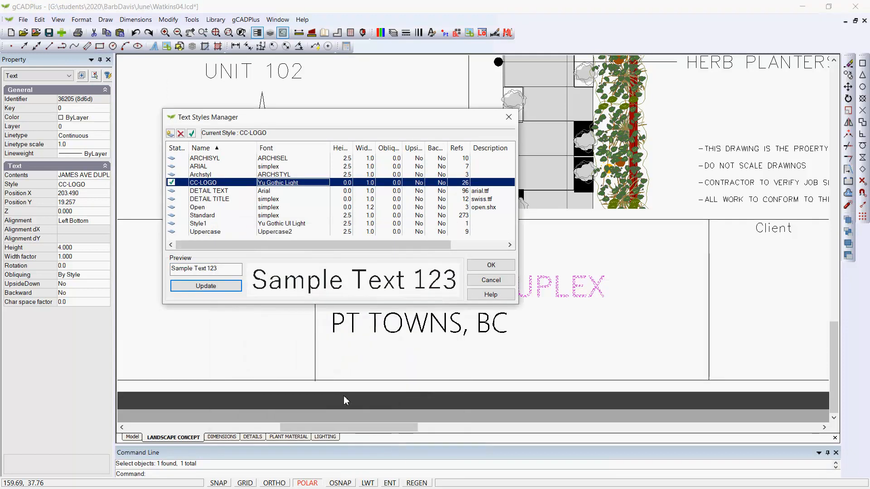
pyautogui.click(490, 280)
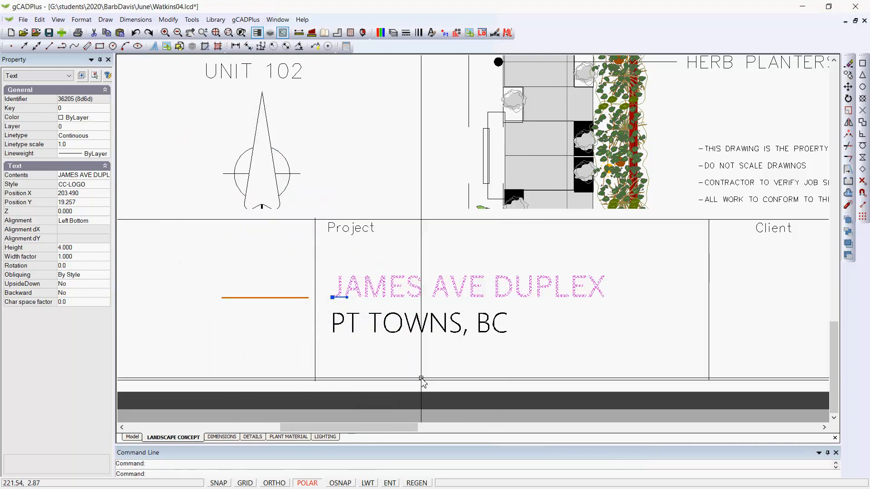
pyautogui.press('Escape')
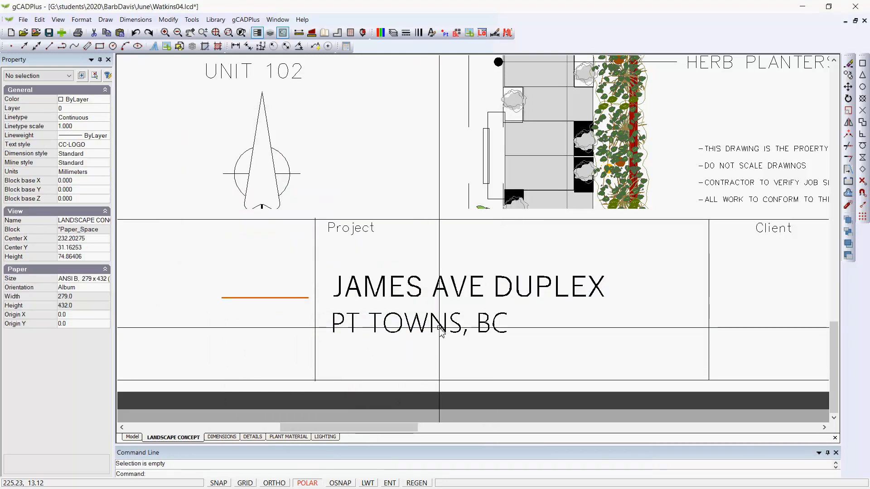
# Step: Check which font file the Style1 text style of the town line below the duplex title uses, leaving it unmodified
pyautogui.click(440, 329)
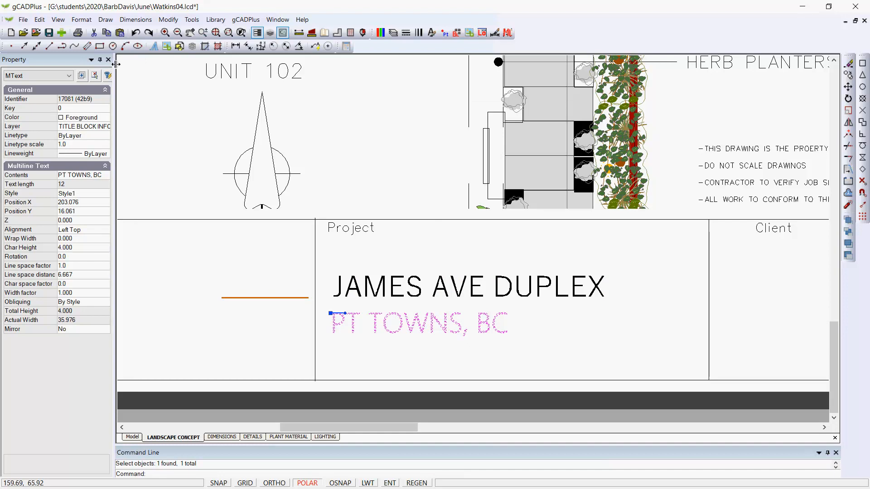
pyautogui.click(84, 19)
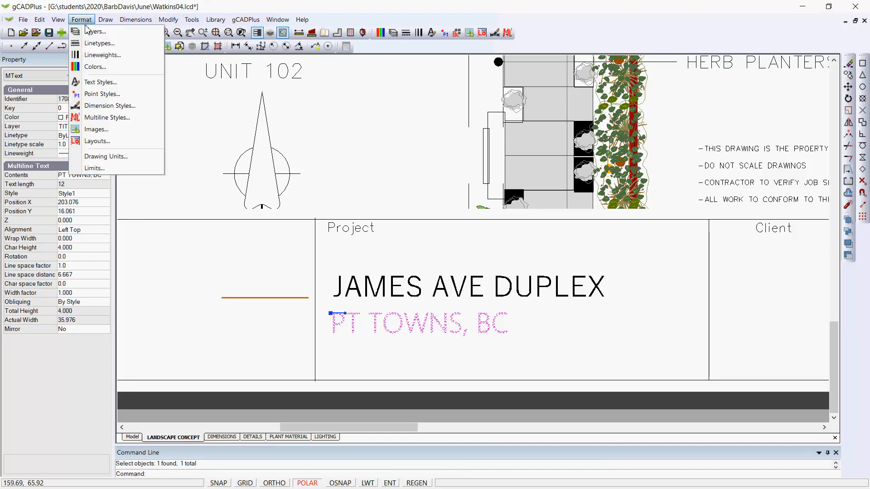
pyautogui.click(101, 82)
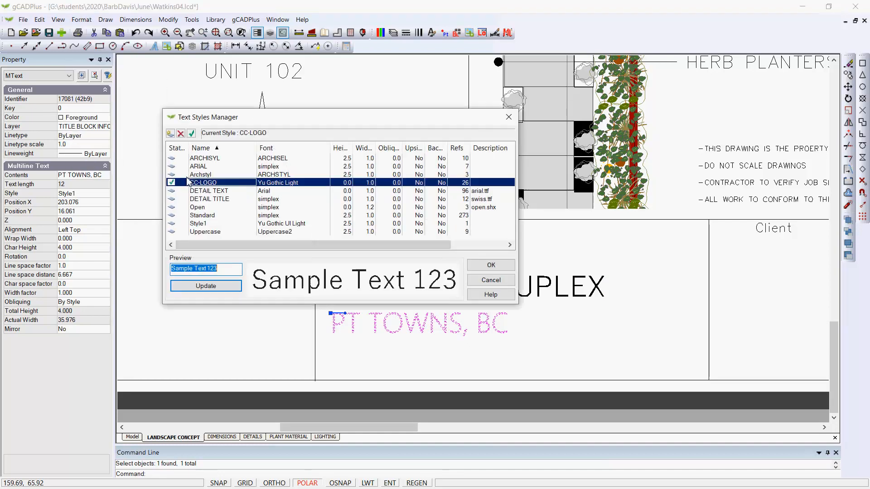
pyautogui.click(216, 224)
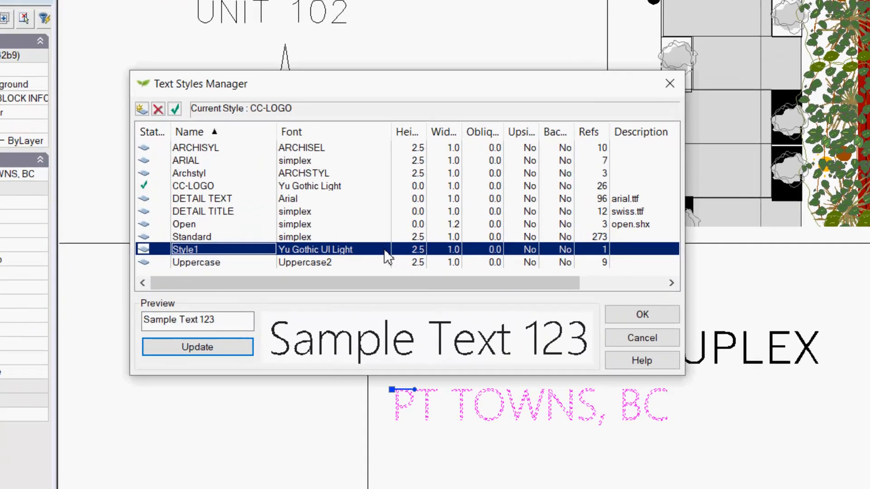
pyautogui.click(324, 229)
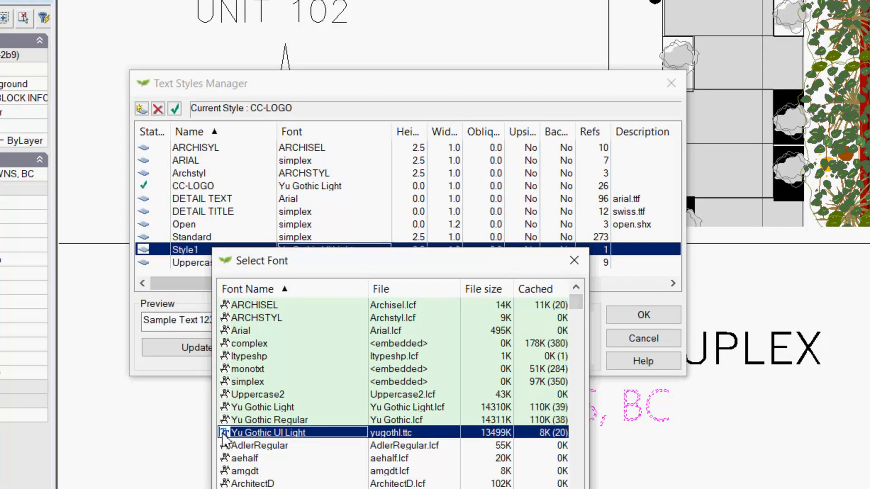
pyautogui.click(457, 418)
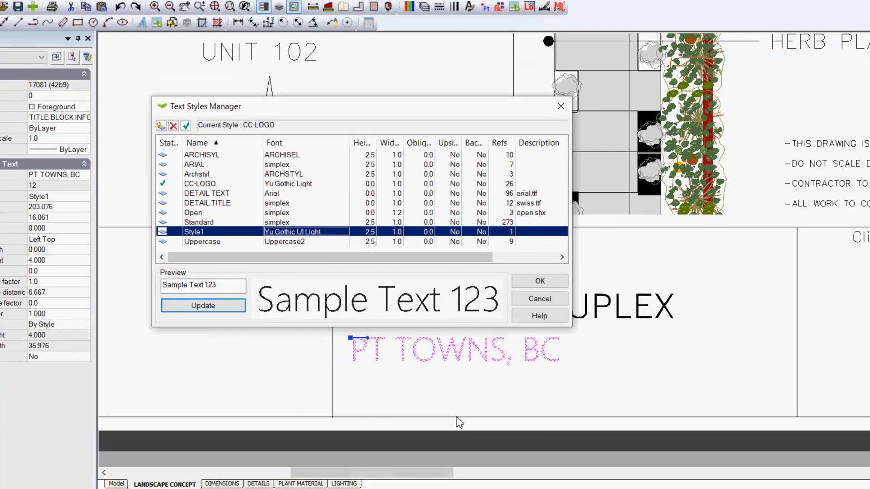
pyautogui.click(545, 300)
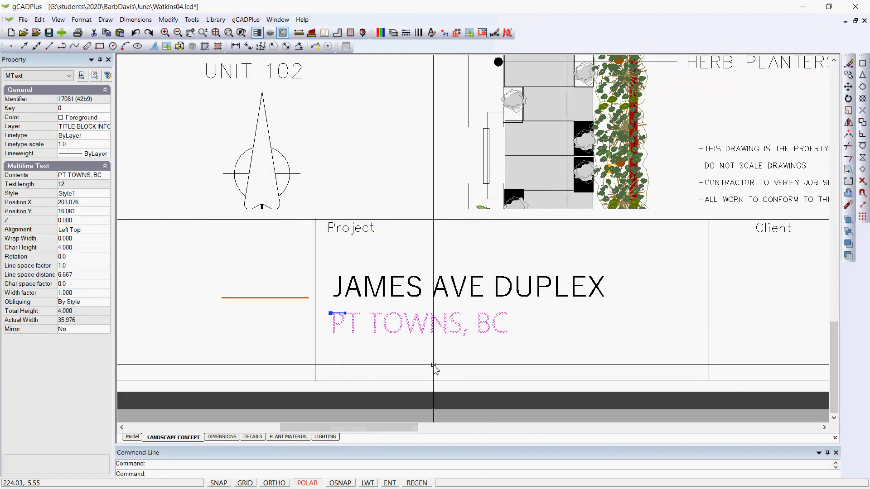
pyautogui.press('Escape')
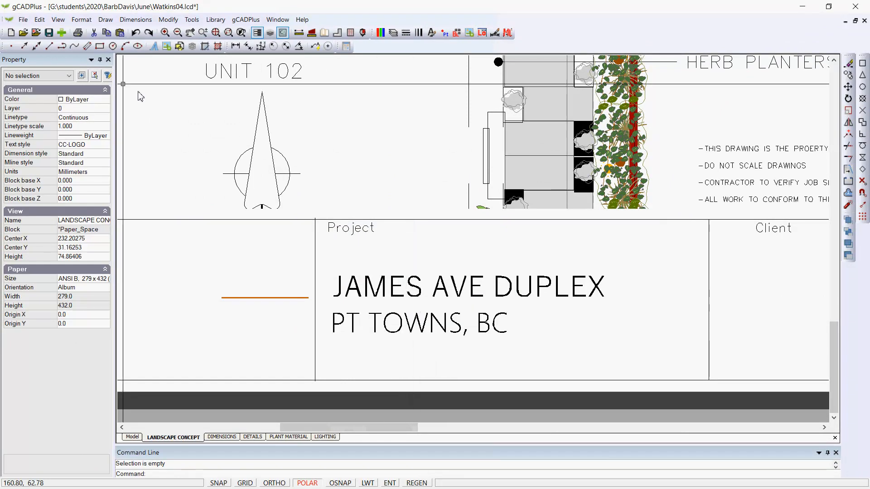
# Step: Export a region around the two Project text lines as a PDF, overwriting compare.pdf on the Desktop
pyautogui.click(23, 19)
pyautogui.click(54, 124)
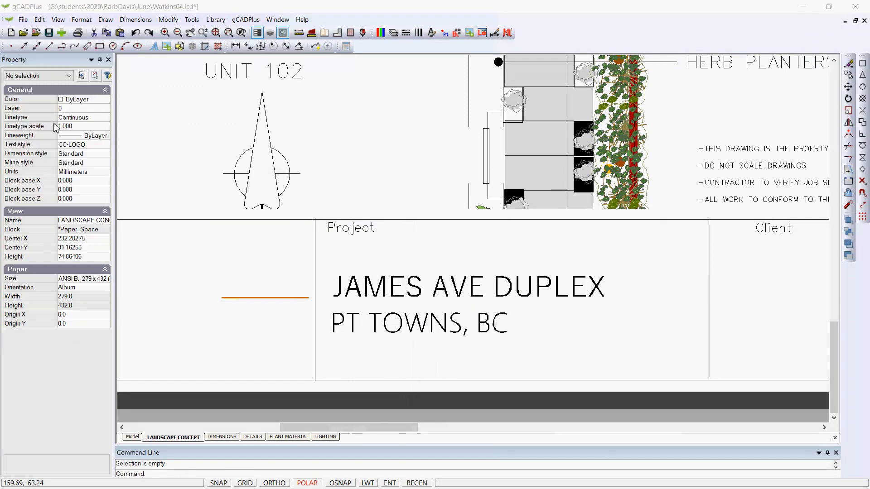
pyautogui.click(454, 290)
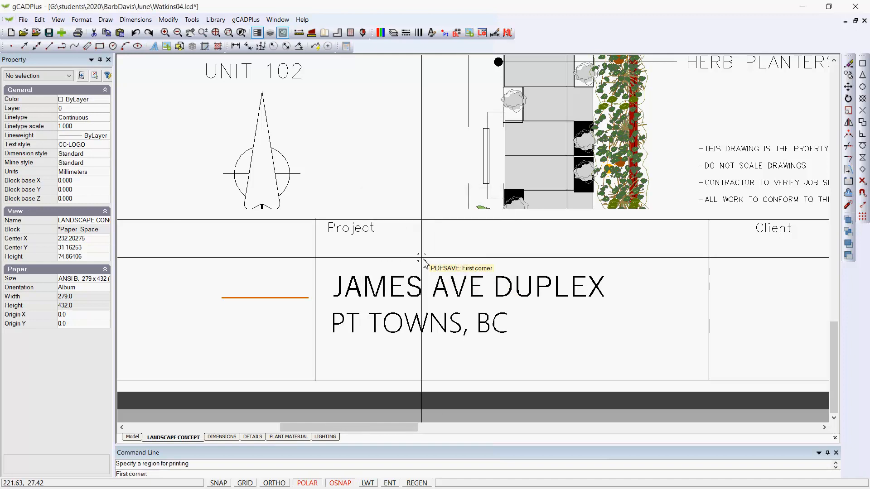
pyautogui.click(302, 192)
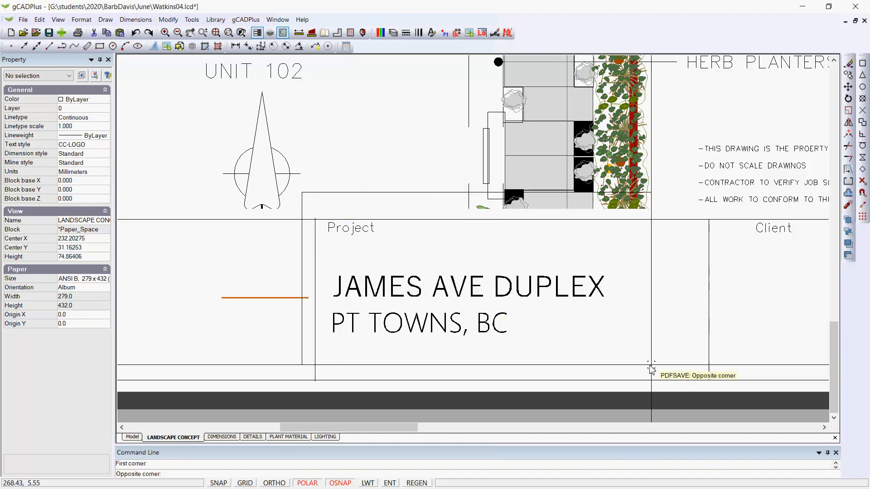
pyautogui.click(661, 375)
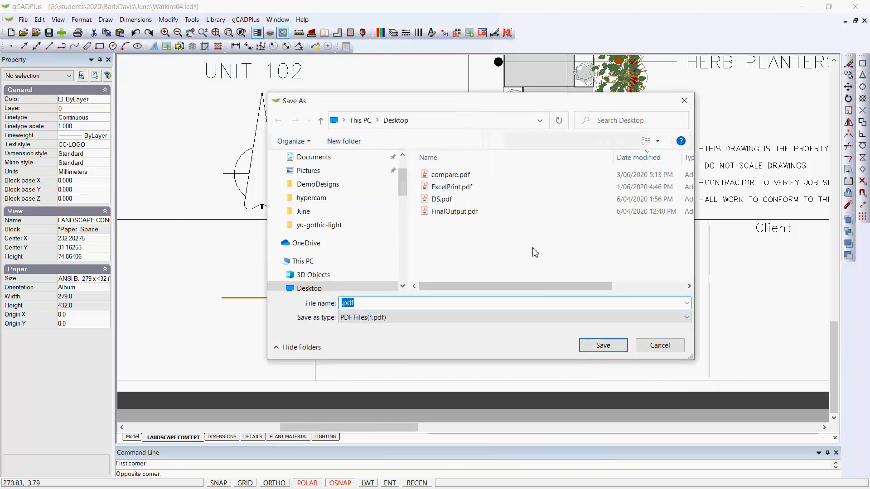
pyautogui.click(444, 174)
pyautogui.click(602, 346)
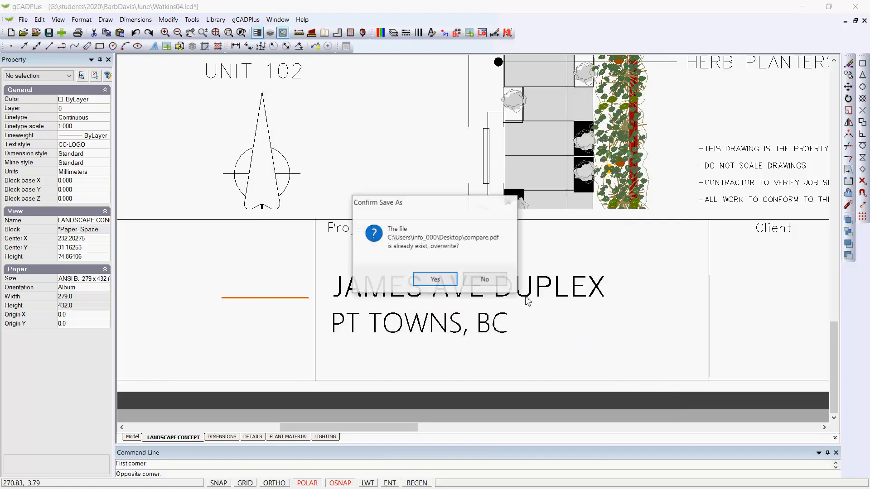
pyautogui.click(438, 277)
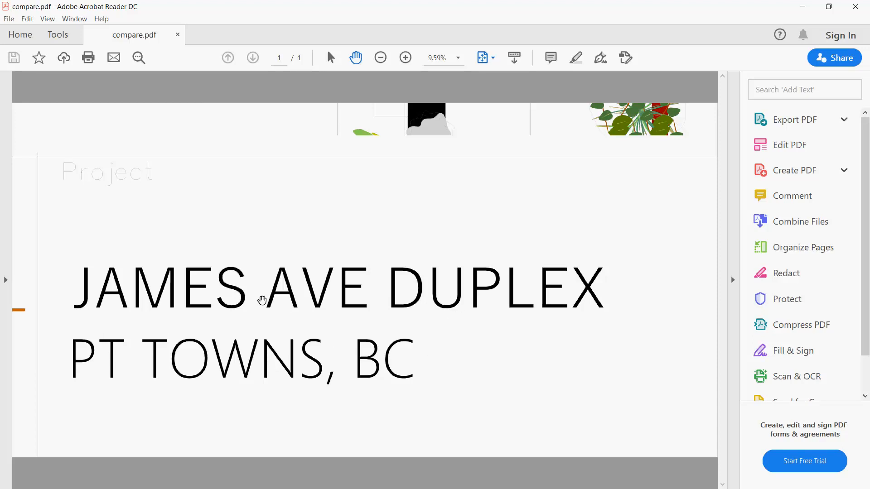
# Step: Examine the two title lines' lettering at higher magnification in compare.pdf in Acrobat Reader, then close the PDF
pyautogui.keyDown('ctrl'); pyautogui.scroll(2, 322, 341); pyautogui.keyUp('ctrl')
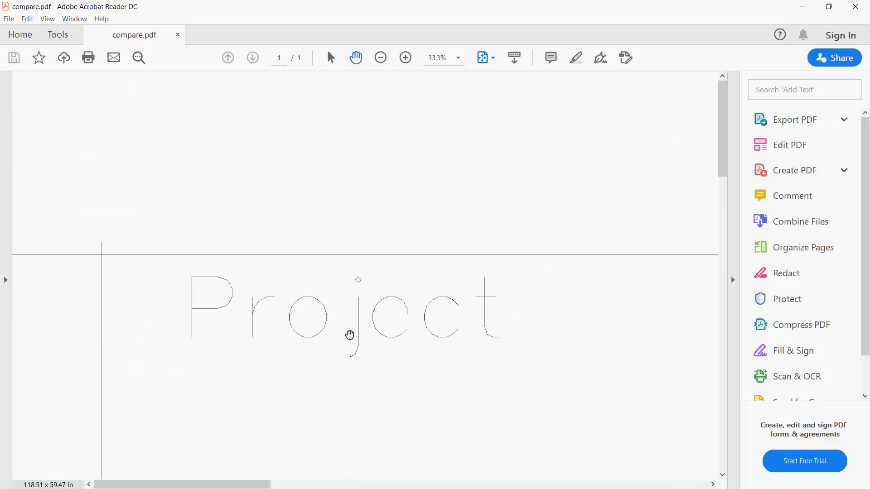
pyautogui.moveTo(724, 177); pyautogui.dragTo(718, 393)
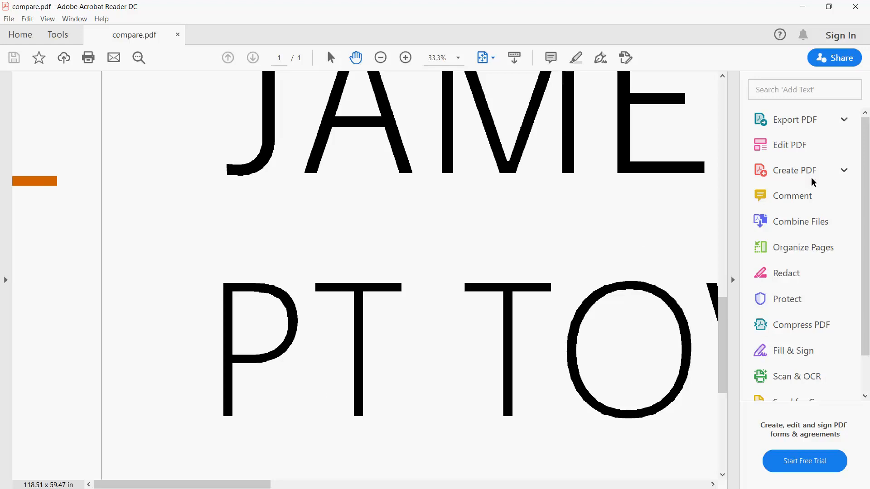
pyautogui.click(857, 6)
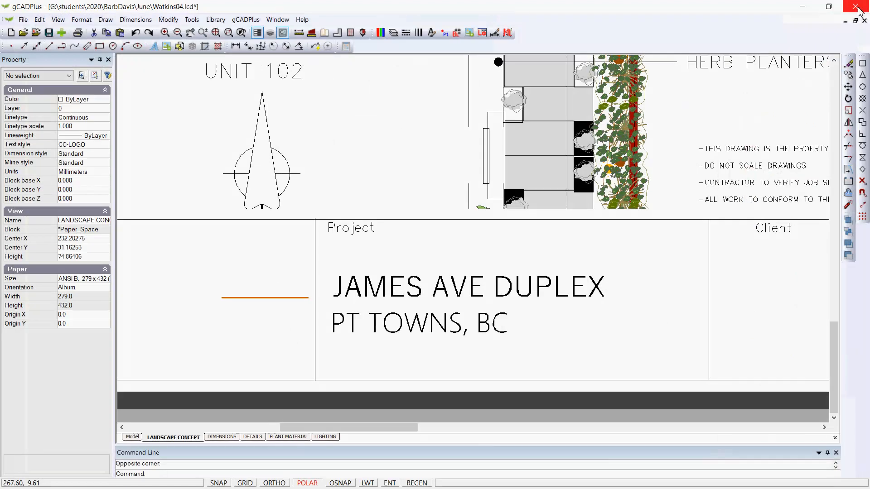